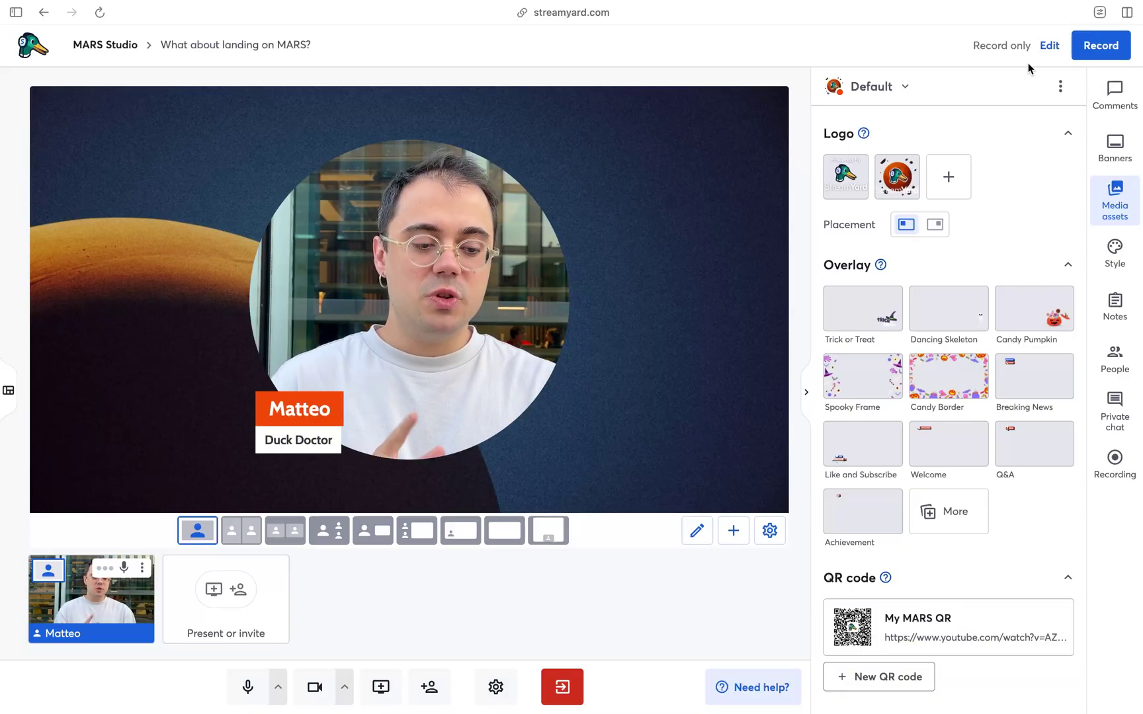
Edit the broadcast to stream to the StreamYard YouTube channel in Landscape + Portrait orientation.
click(1045, 49)
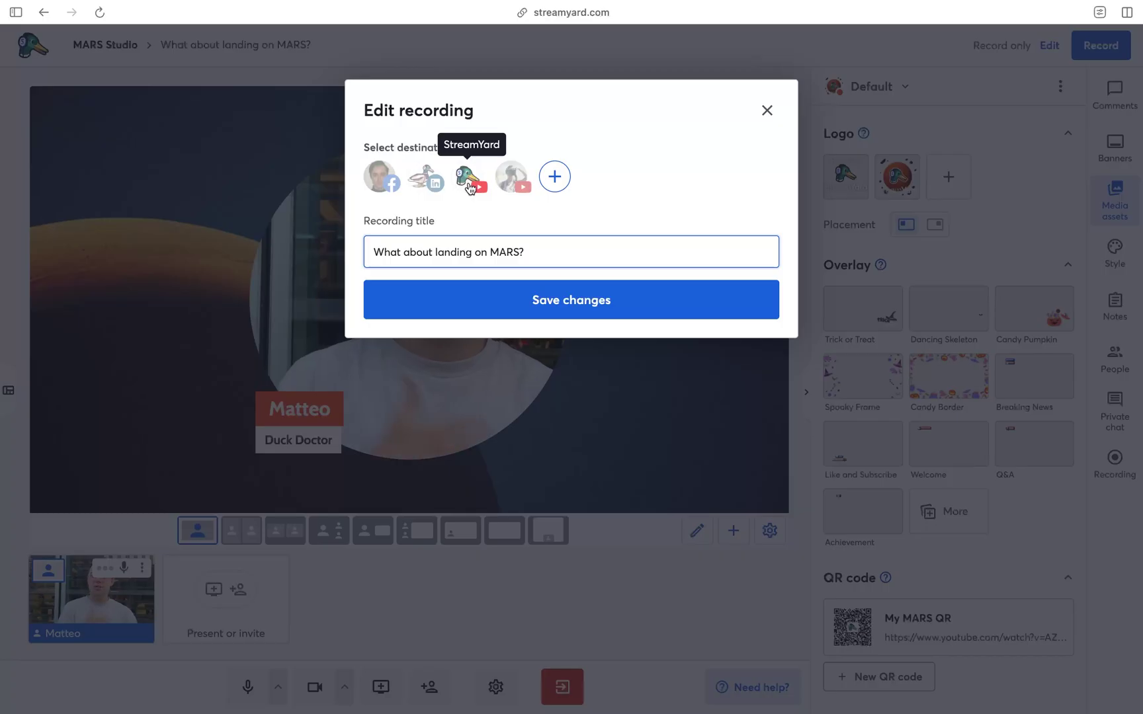
click(469, 185)
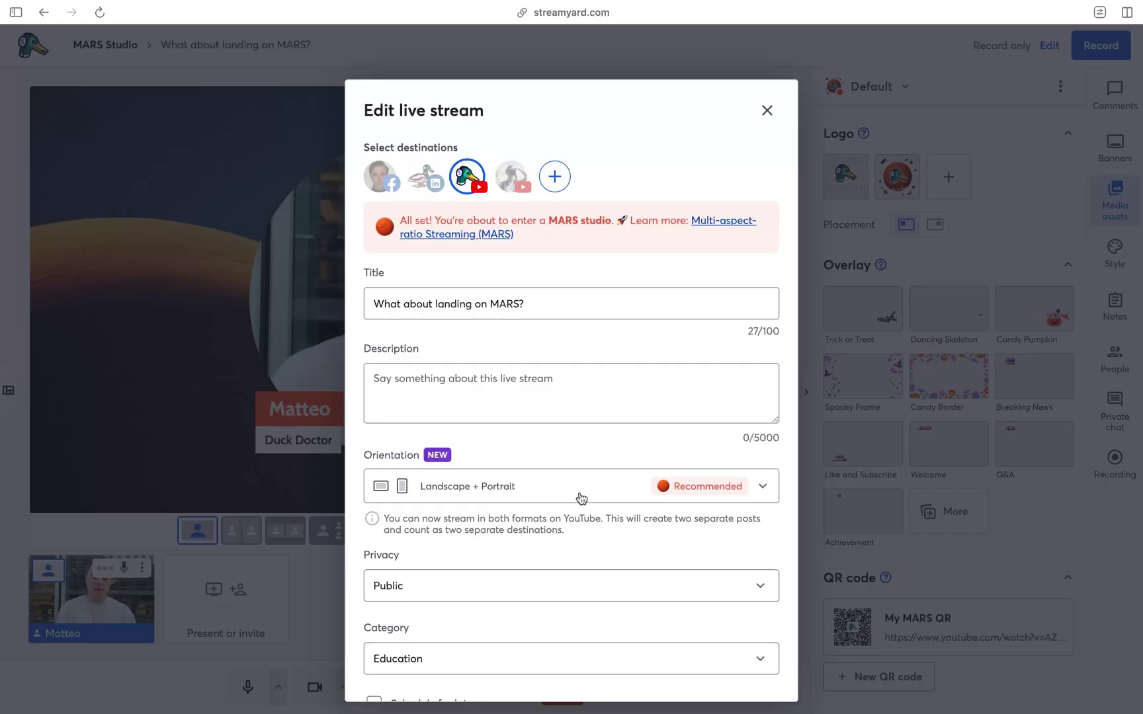
click(583, 494)
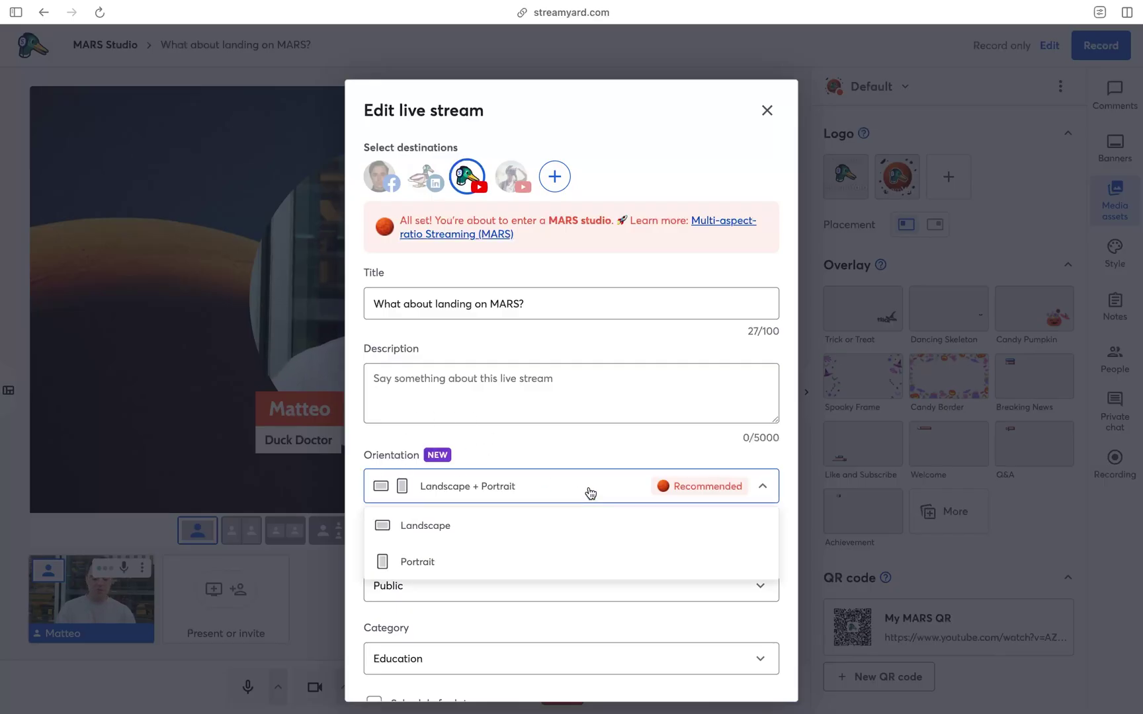
click(546, 446)
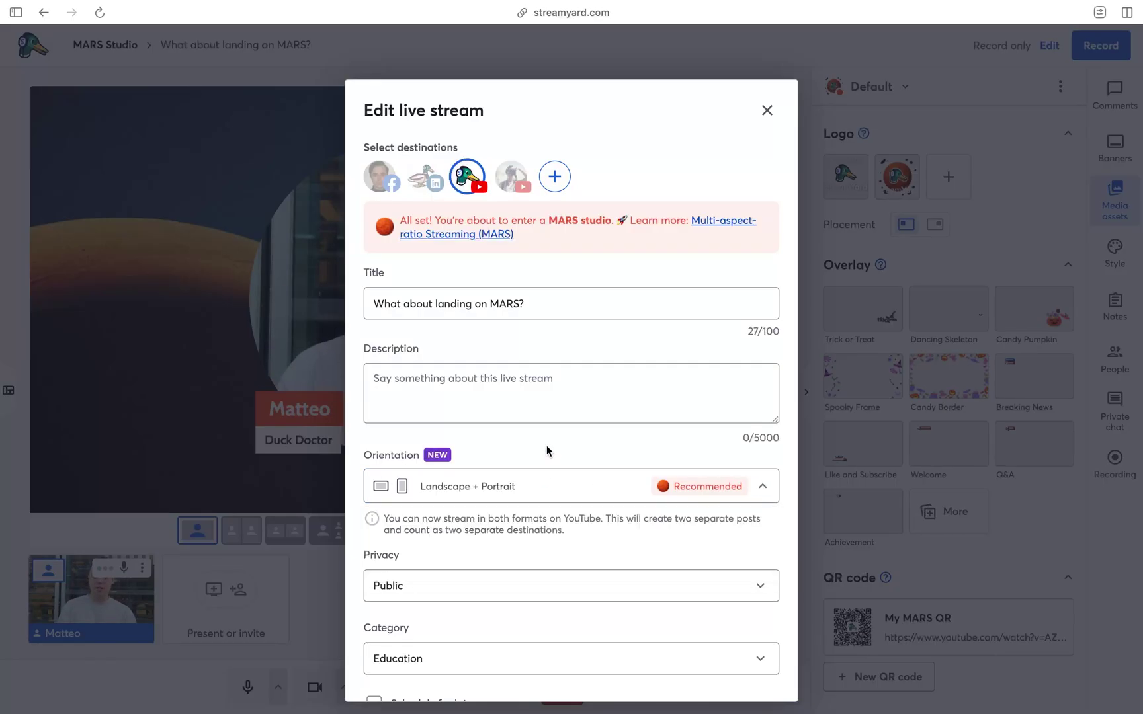
scroll(490, 514, down, 2)
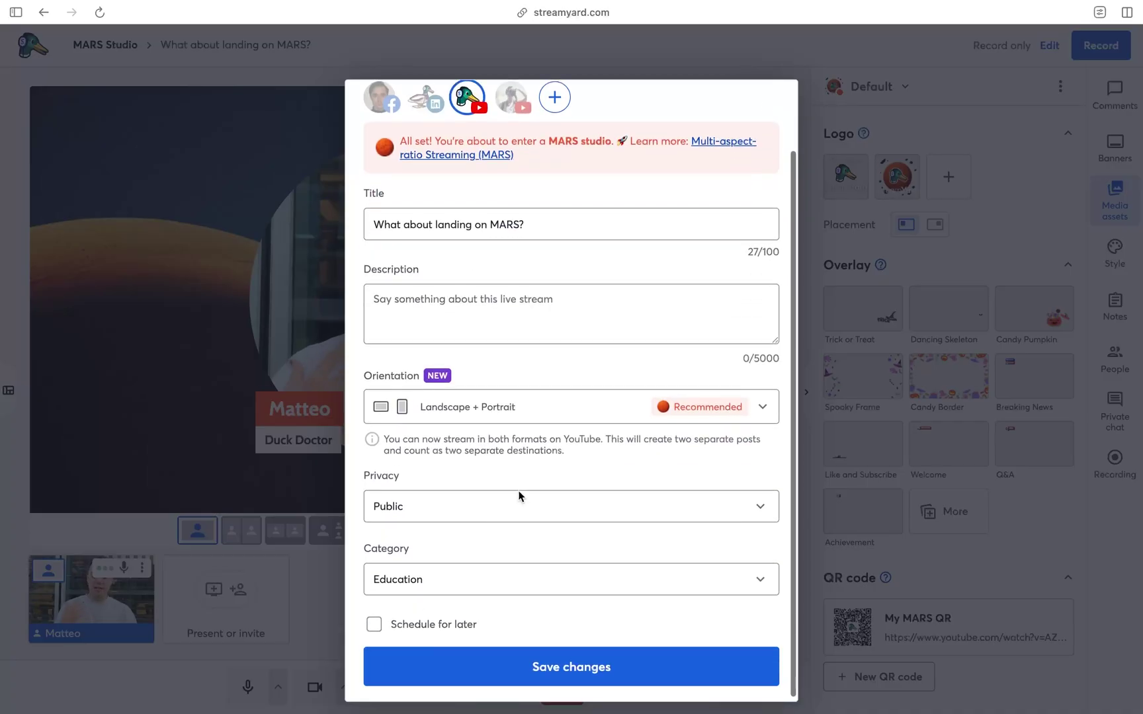
Set the live stream privacy to Unlisted and save the changes.
click(558, 502)
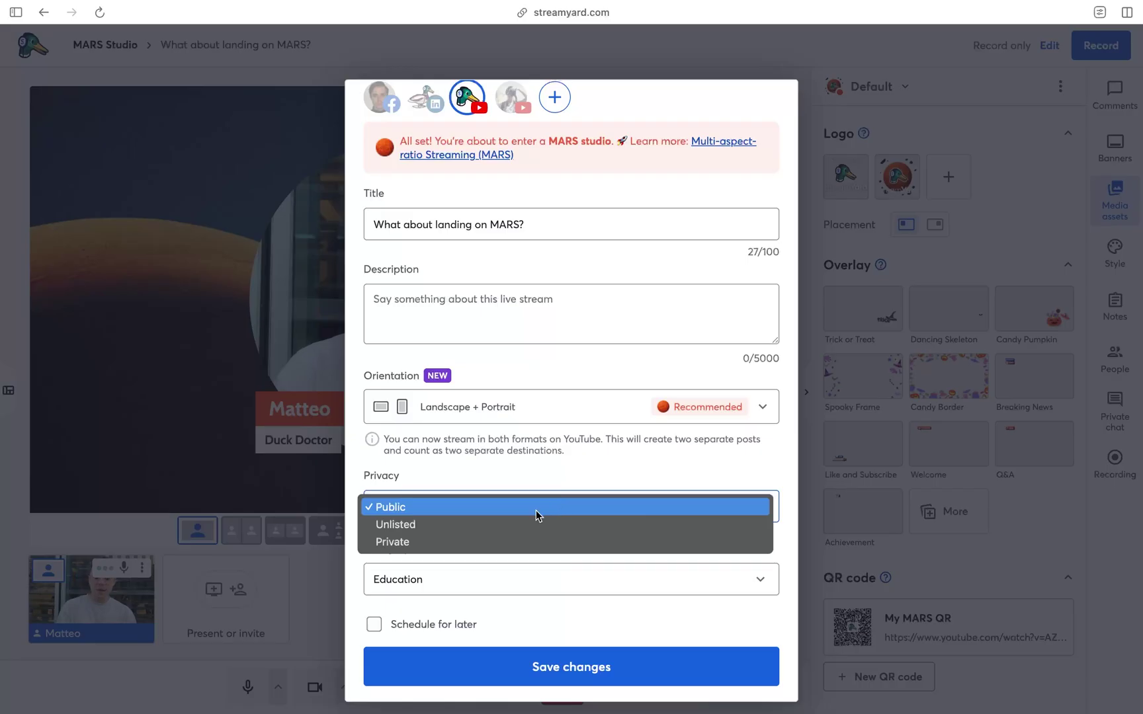
click(489, 528)
scroll(485, 525, down, 1)
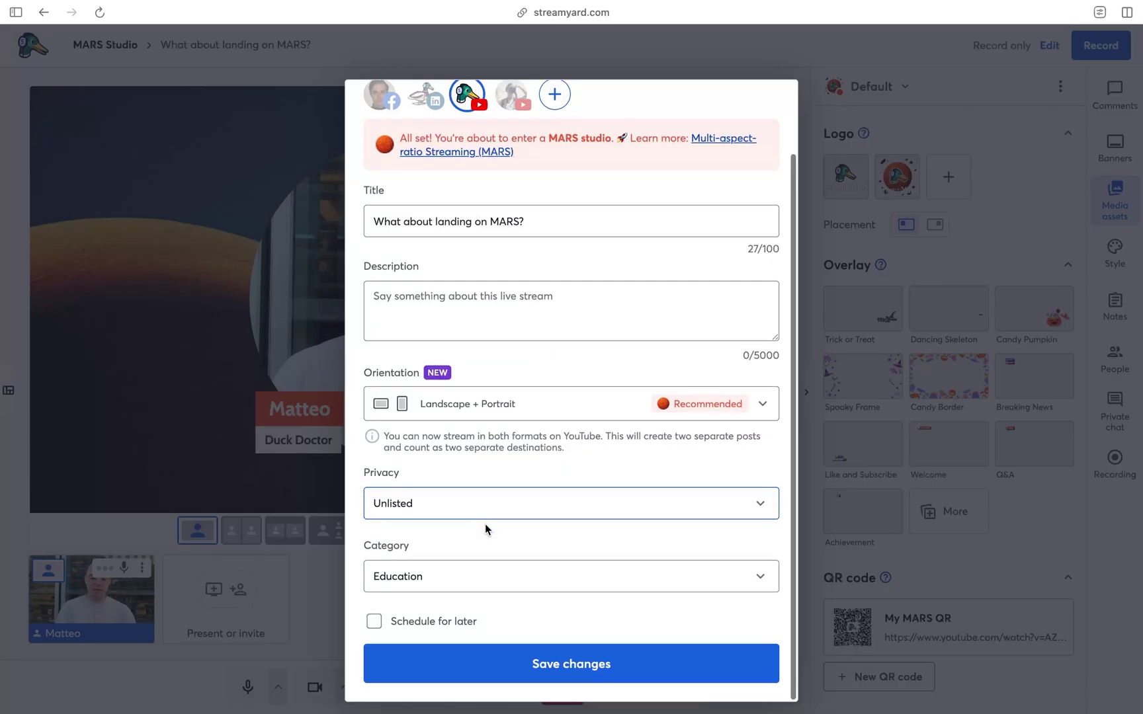
click(569, 663)
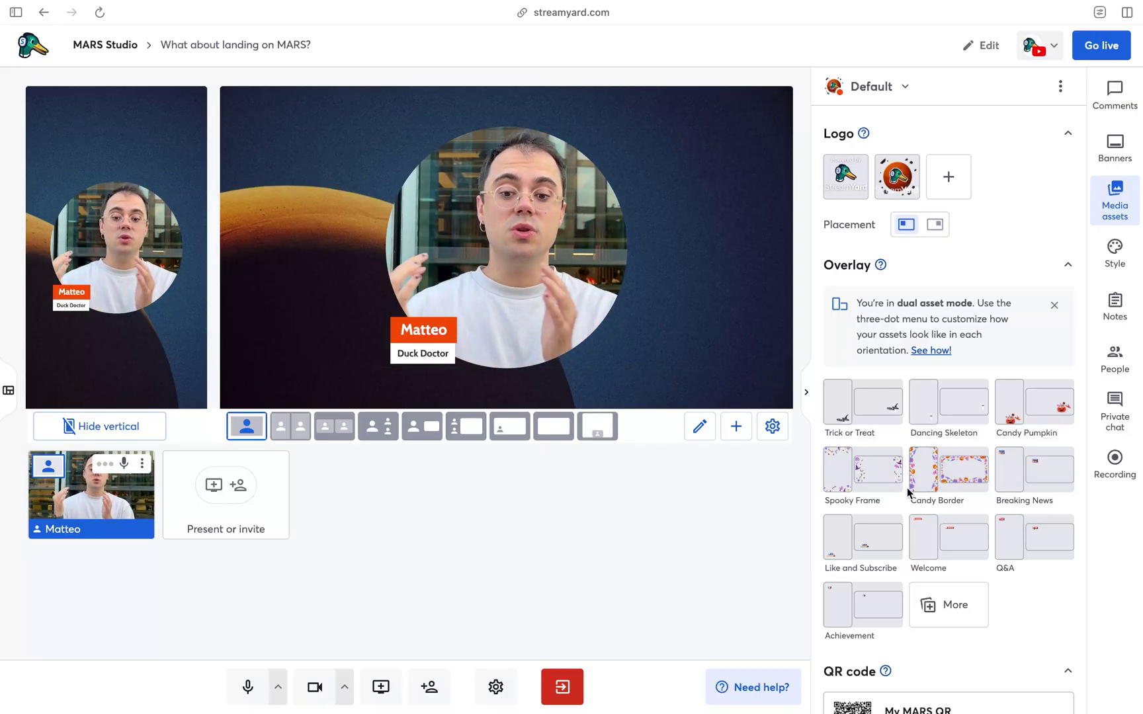
mouse_move(949, 469)
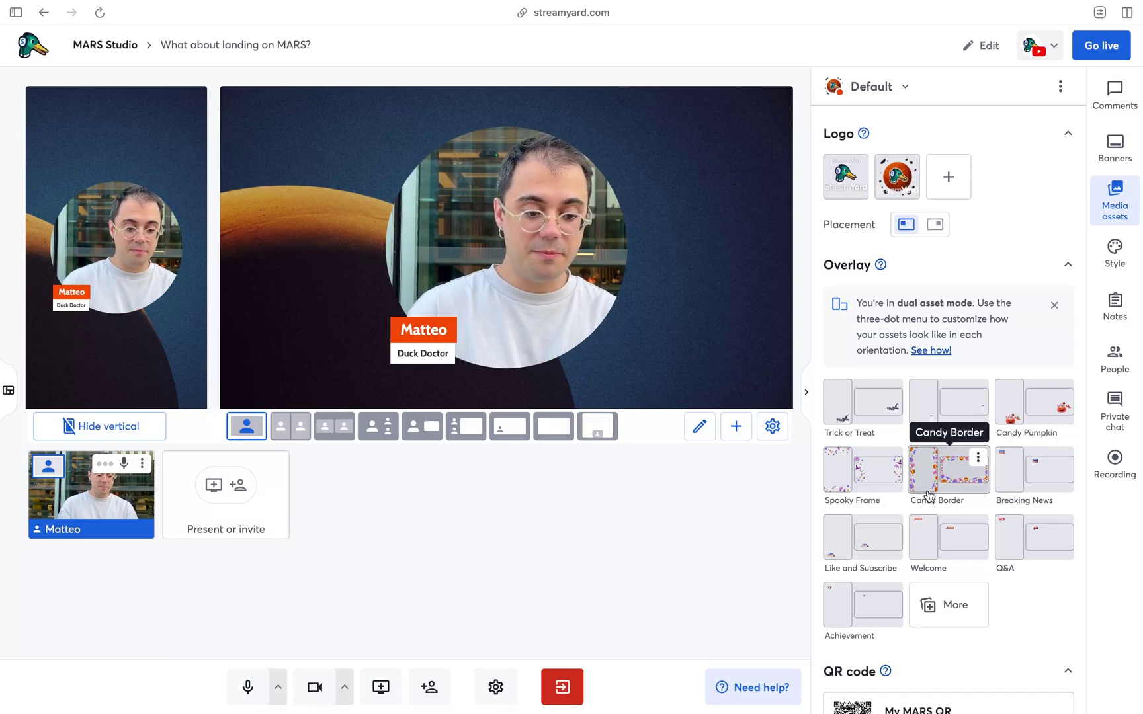
Apply the Candy Border overlay, set MARS surface as background, then deselect Candy Border again.
click(961, 487)
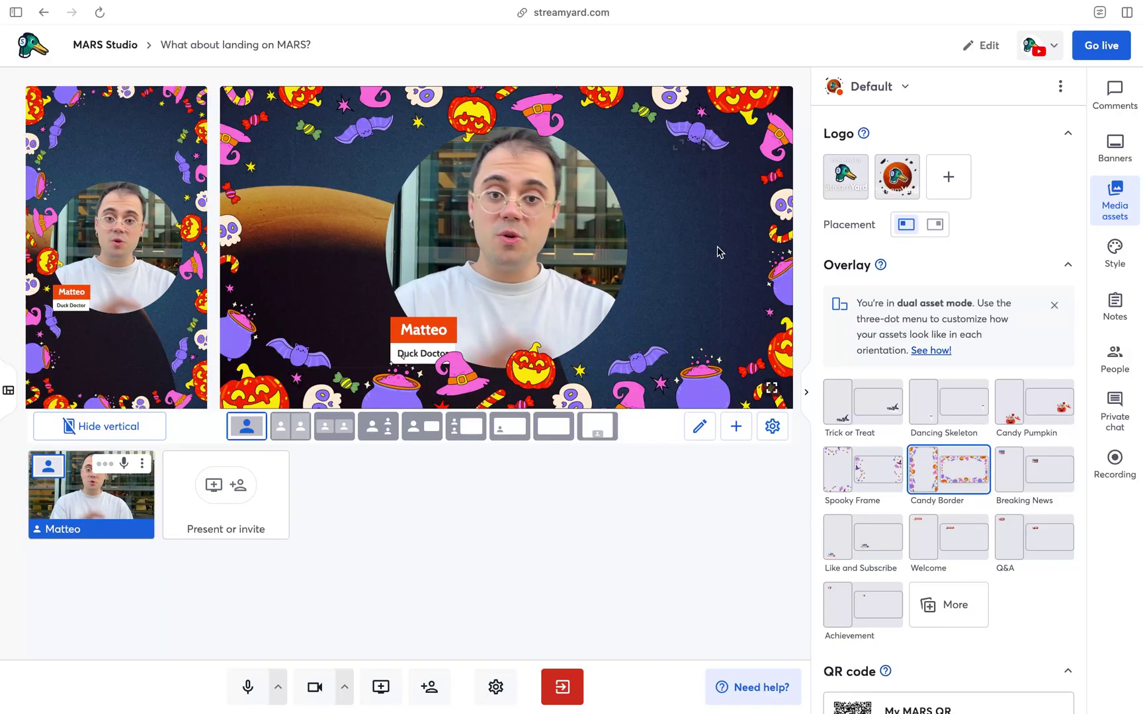
mouse_move(948, 537)
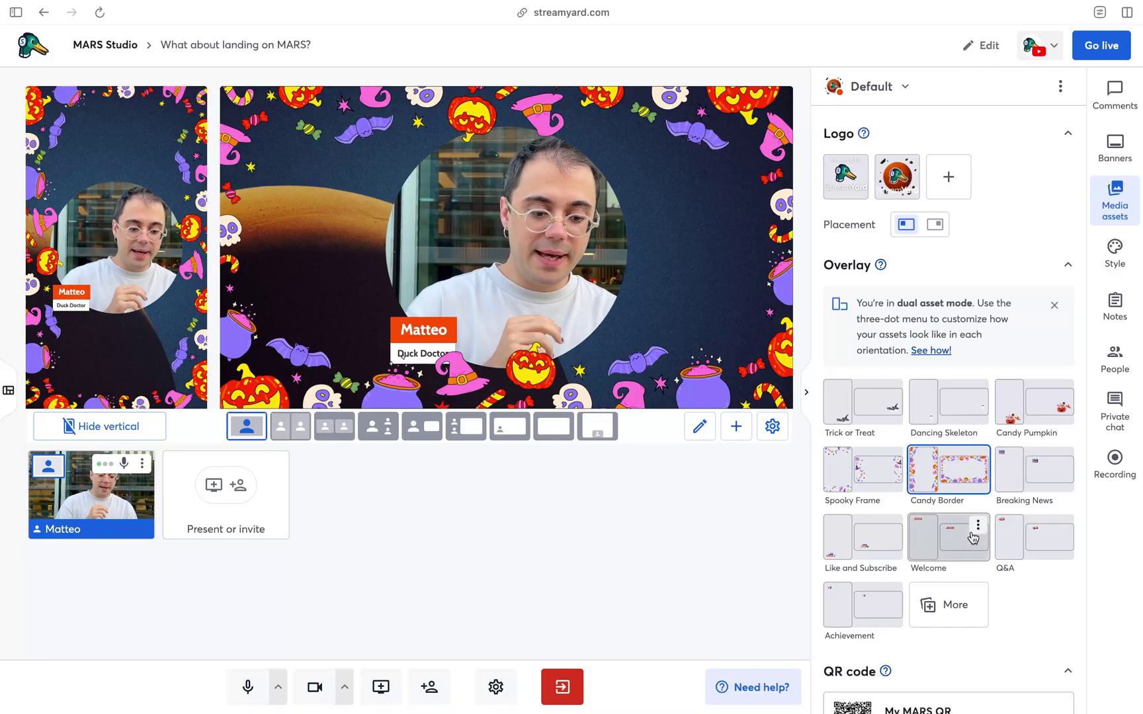
scroll(971, 531, down, 3)
scroll(970, 531, down, 4)
scroll(971, 531, down, 4)
scroll(970, 531, down, 2)
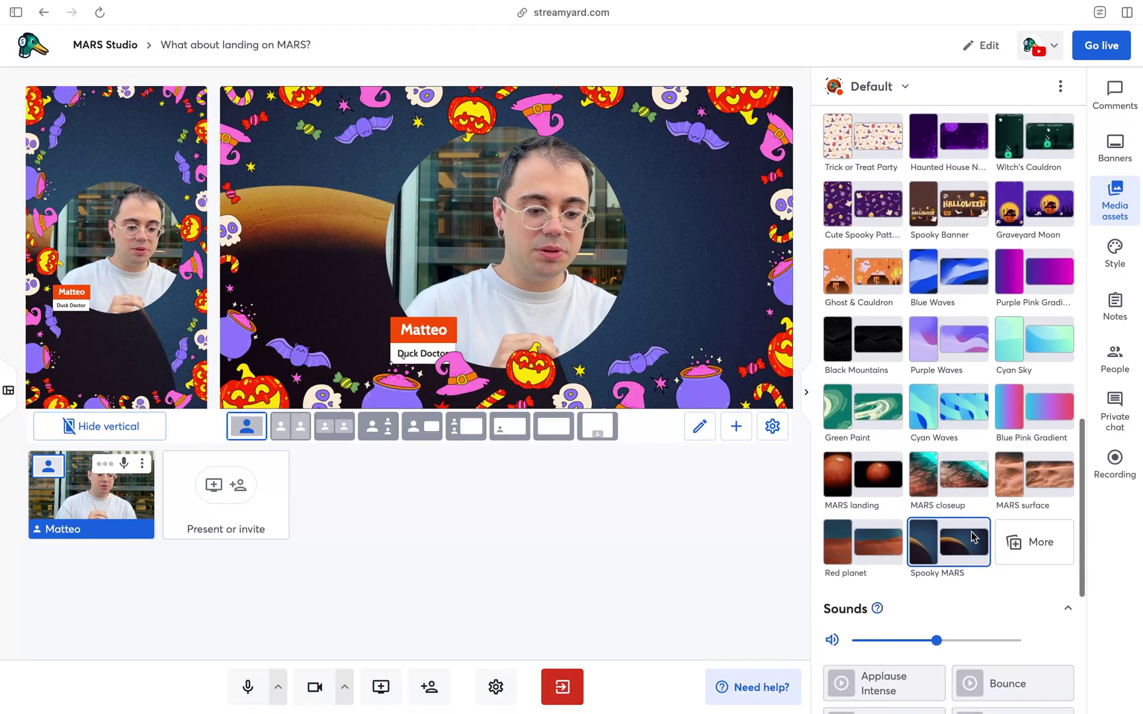
scroll(959, 574, up, 1)
scroll(959, 574, up, 1)
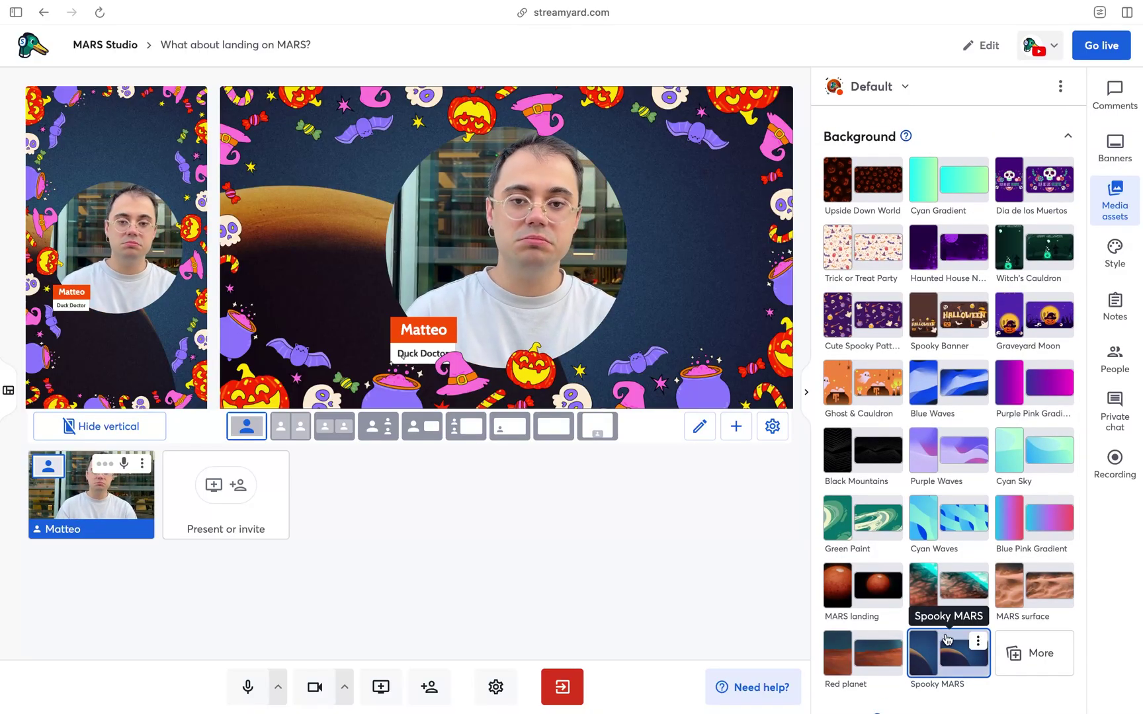
click(1034, 600)
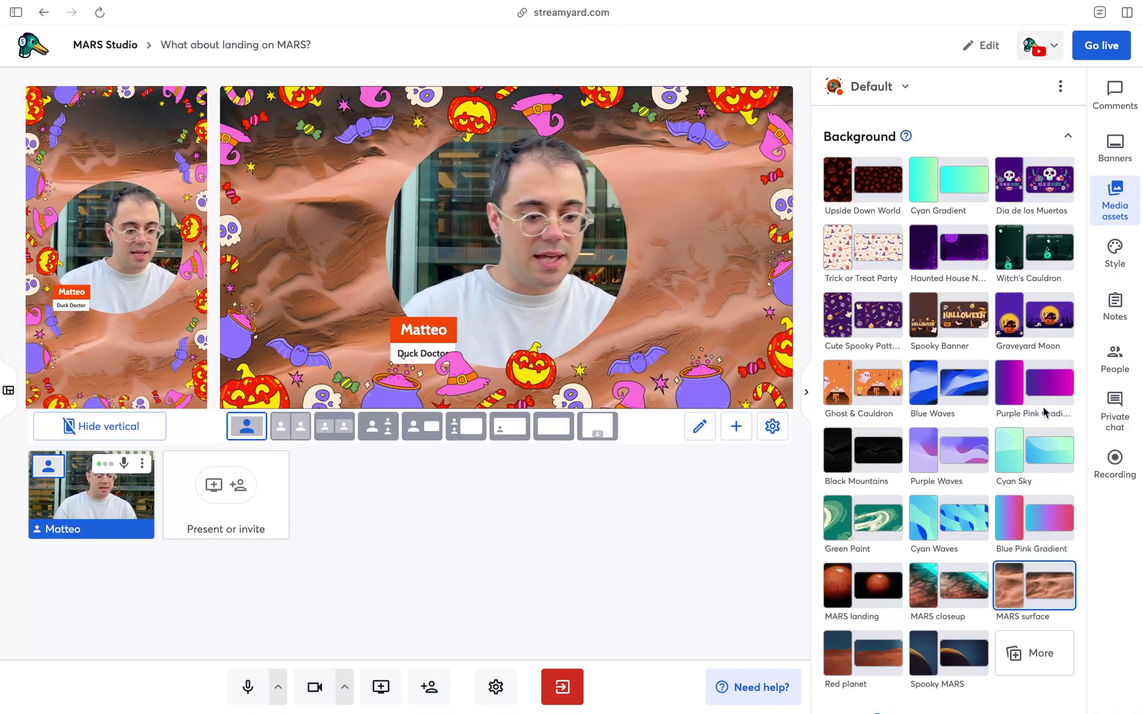
scroll(968, 553, up, 5)
scroll(964, 530, up, 5)
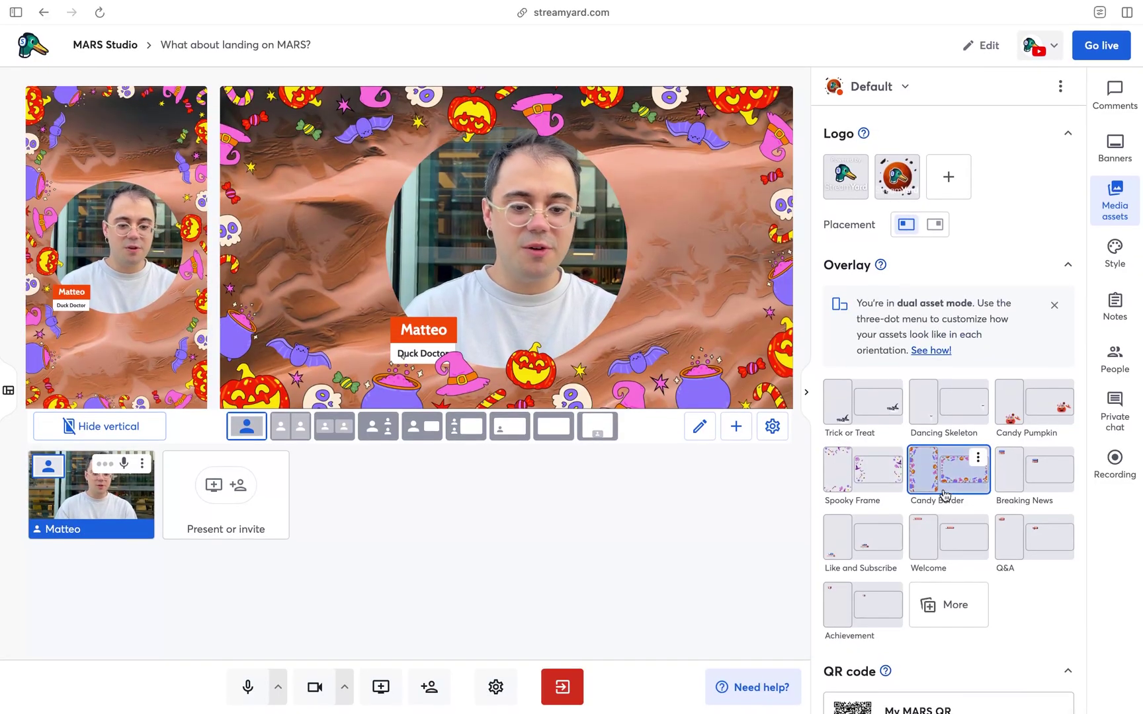
click(945, 496)
scroll(943, 495, down, 10)
scroll(947, 491, down, 5)
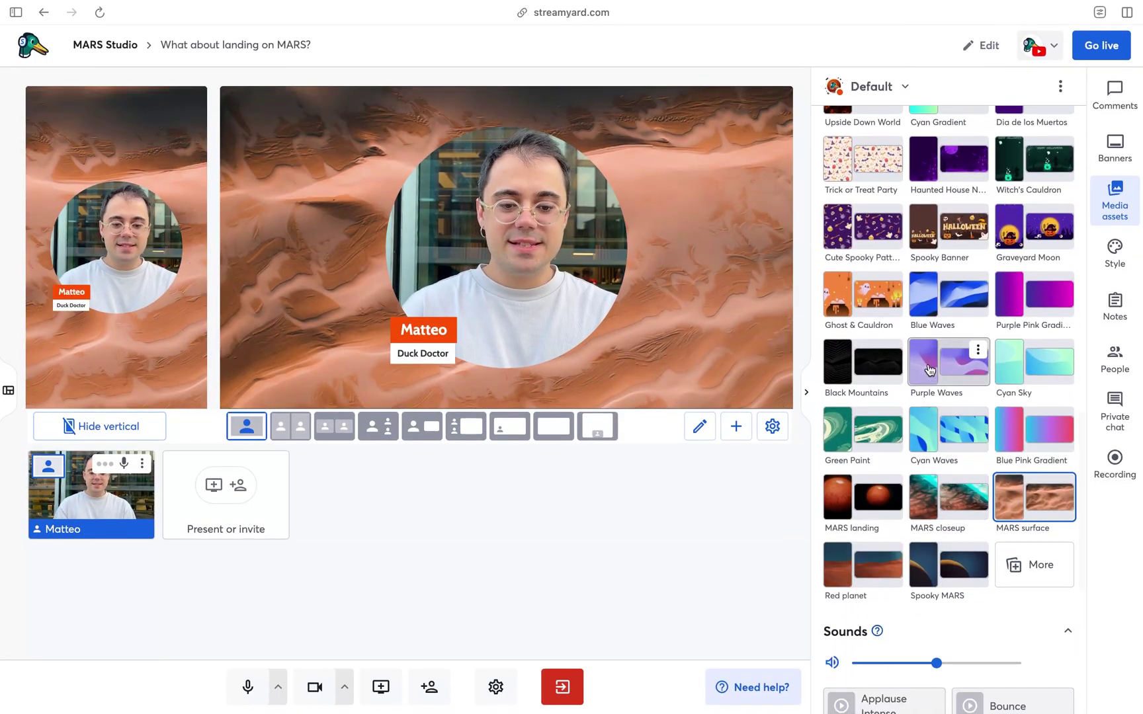
scroll(933, 401, down, 1)
mouse_move(1034, 496)
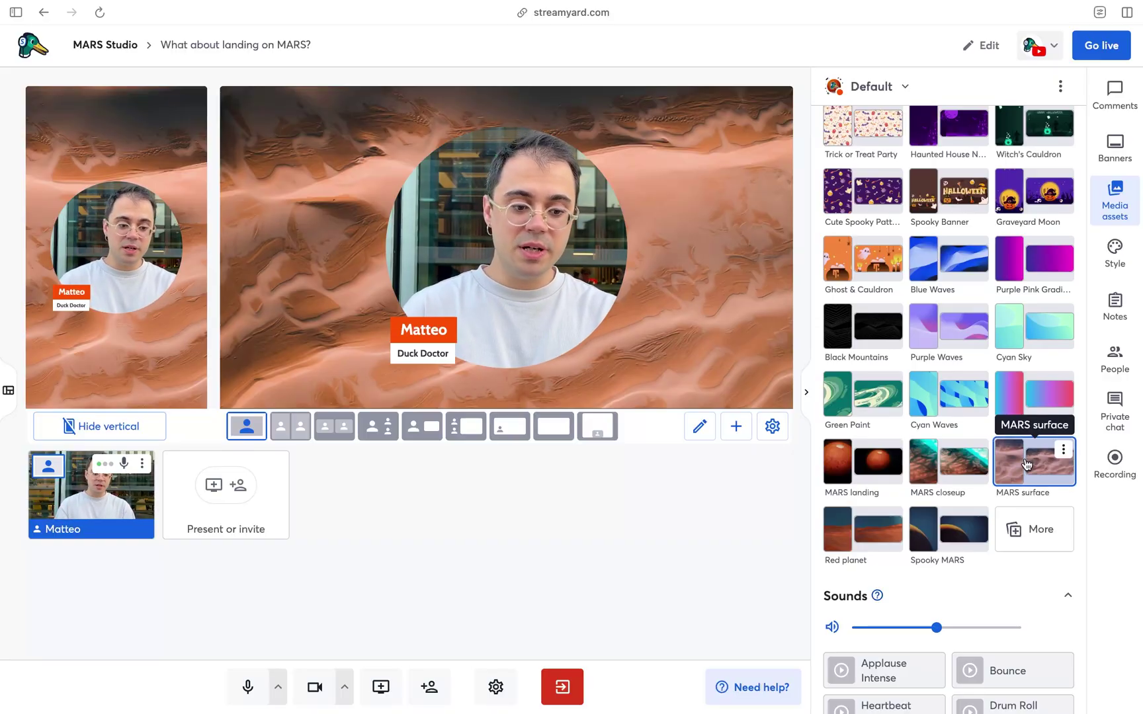
Hide MARS surface from the horizontal view, cancel a replace, then show it in horizontal again.
click(1063, 452)
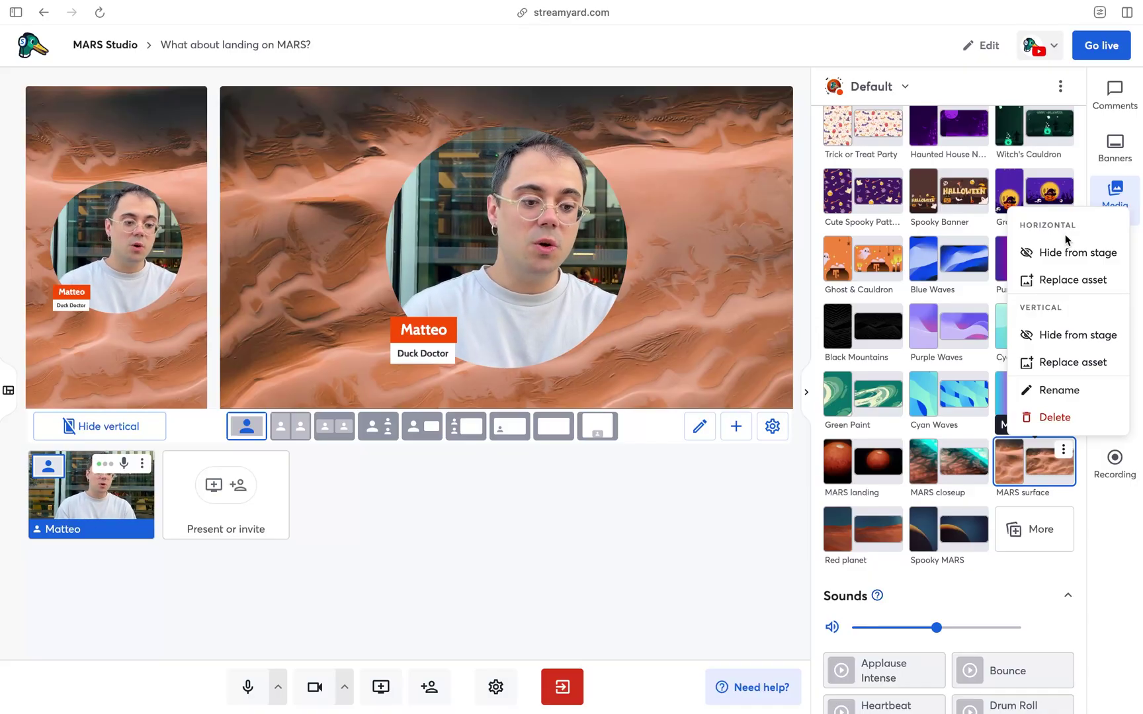
click(1078, 252)
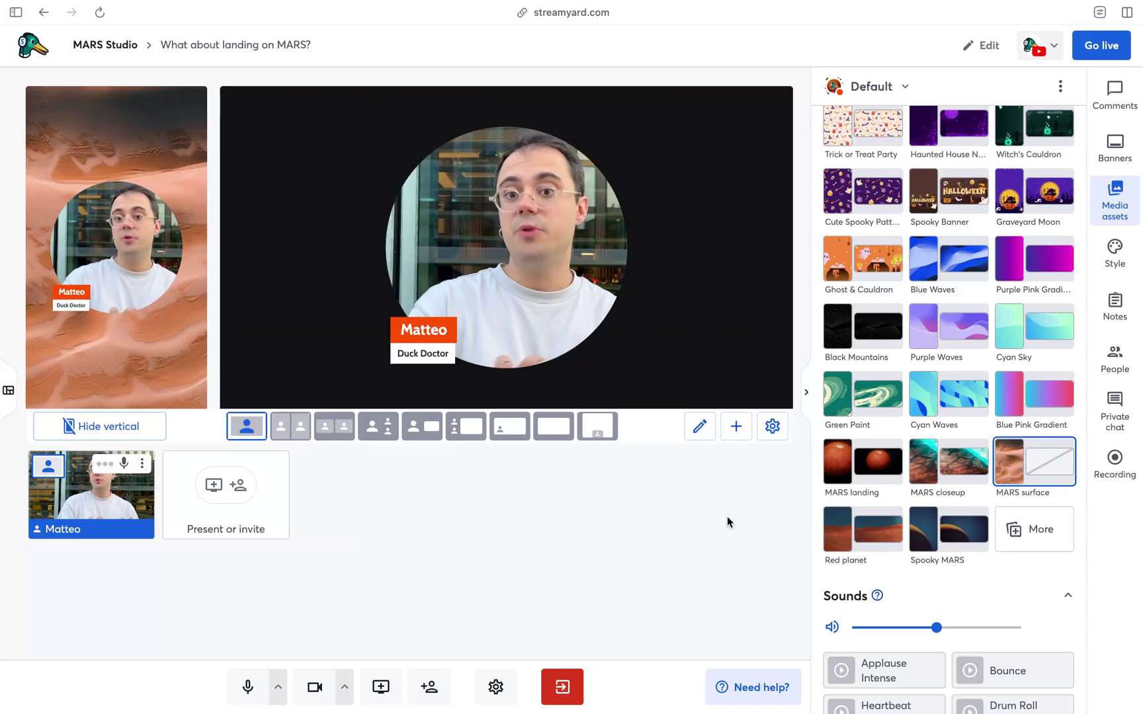
click(1064, 450)
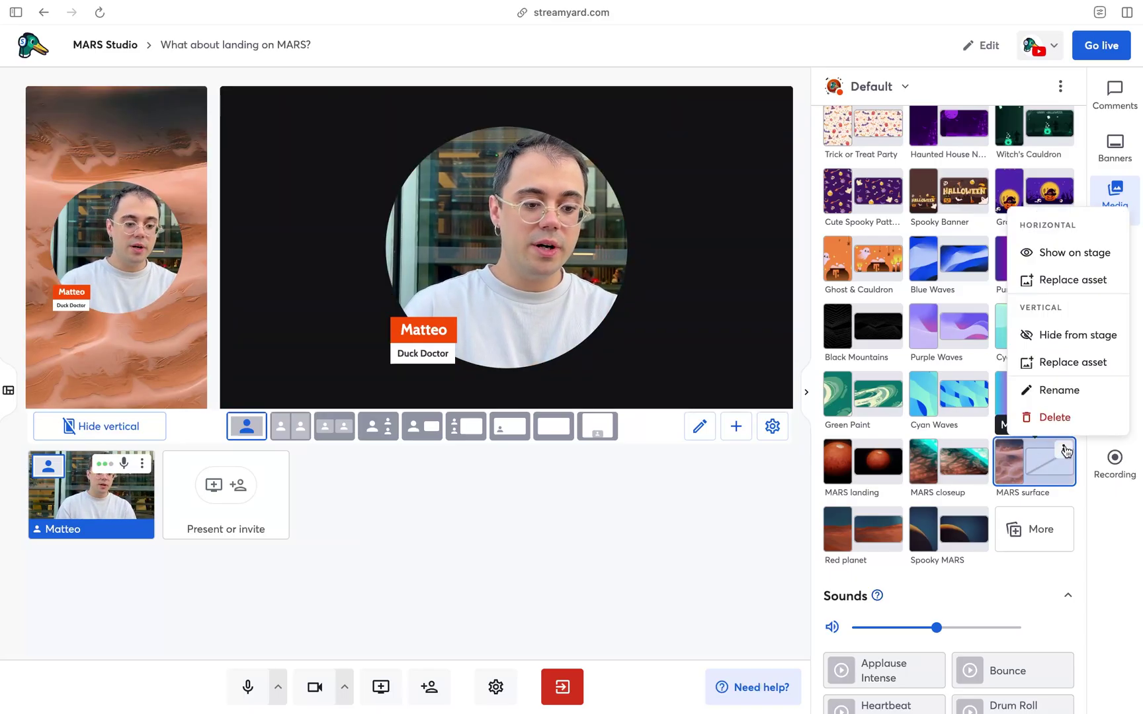
click(1061, 280)
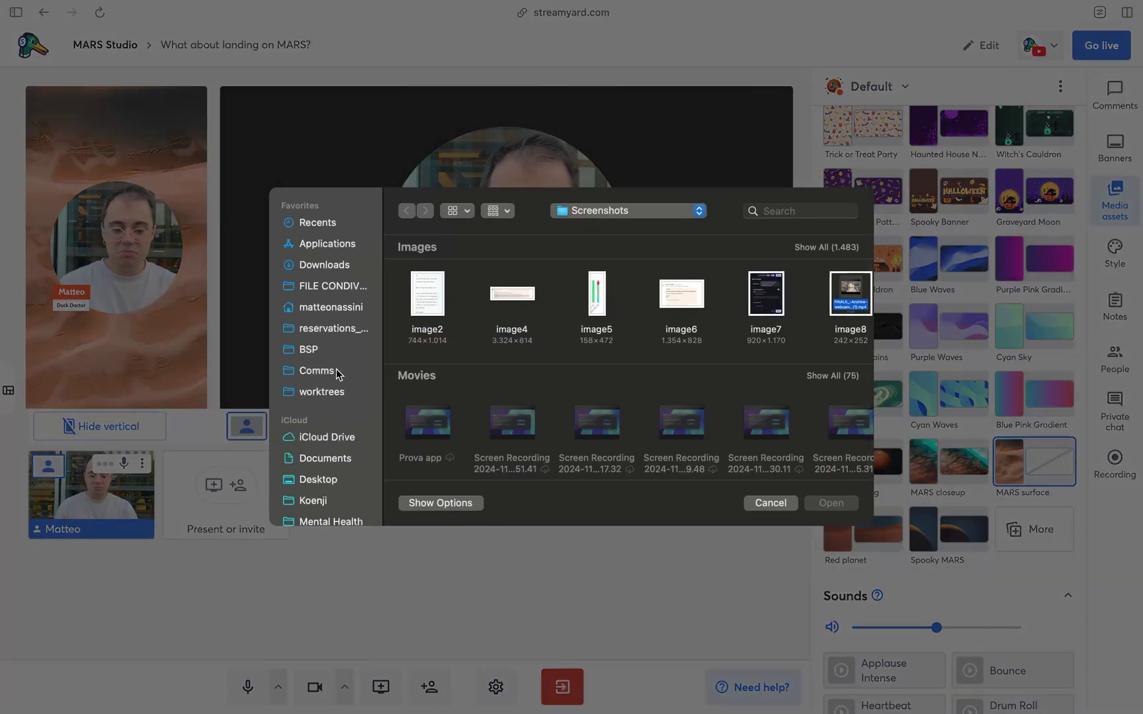
click(754, 505)
click(1062, 450)
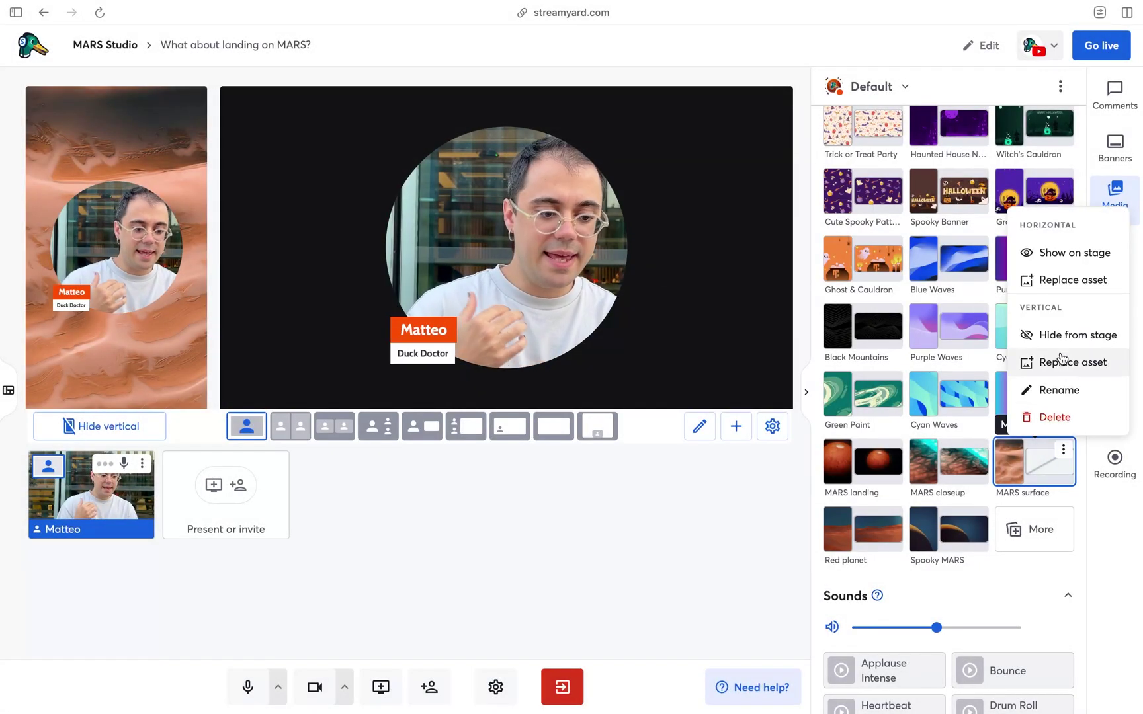
click(1058, 266)
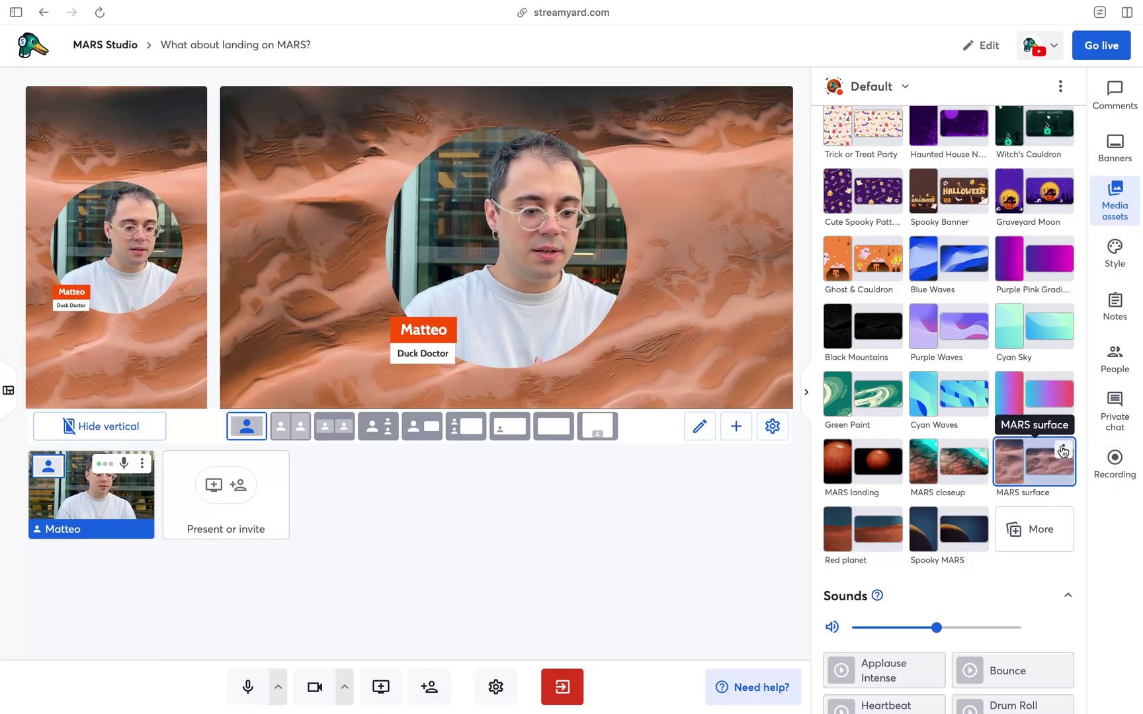
Hide the MARS surface background from the vertical stage, leaving portrait black.
click(1064, 451)
click(1041, 337)
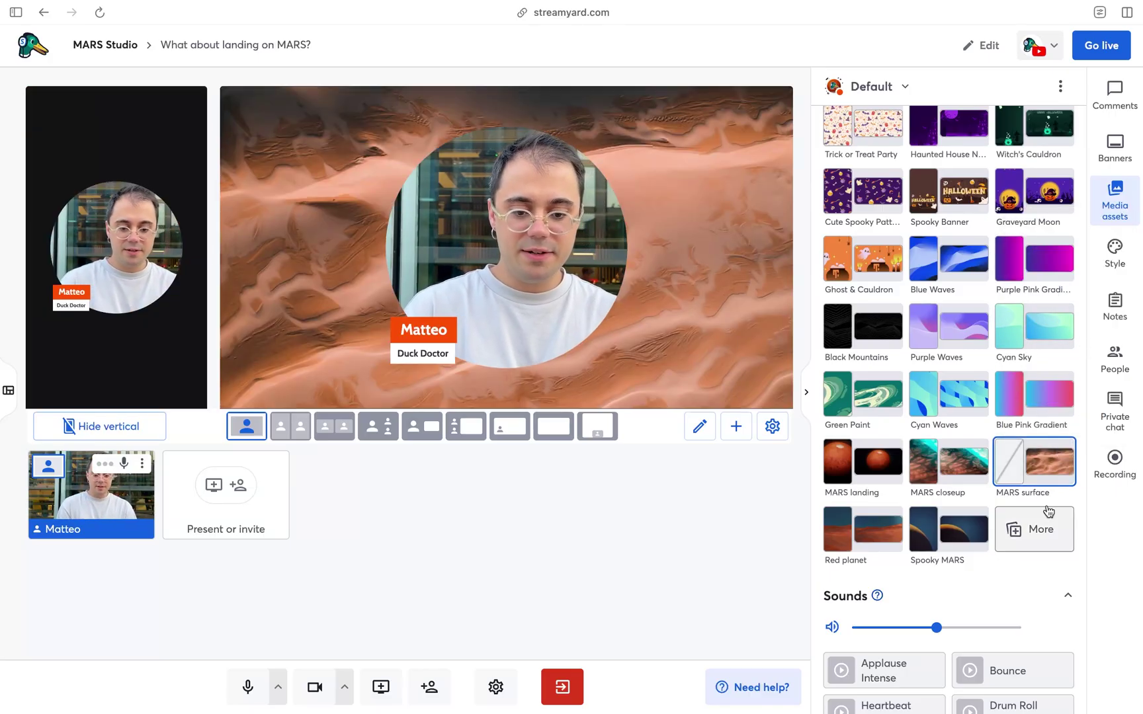
scroll(1043, 500, up, 2)
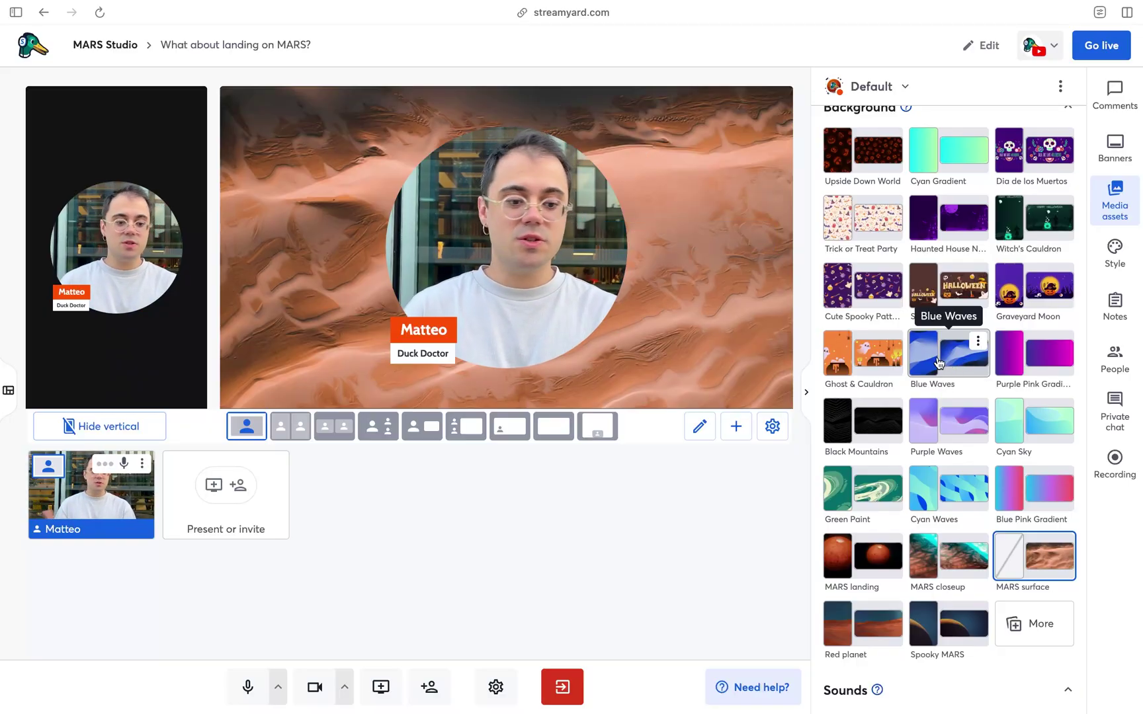
Set Blue Waves as the stage background for both previews.
click(952, 365)
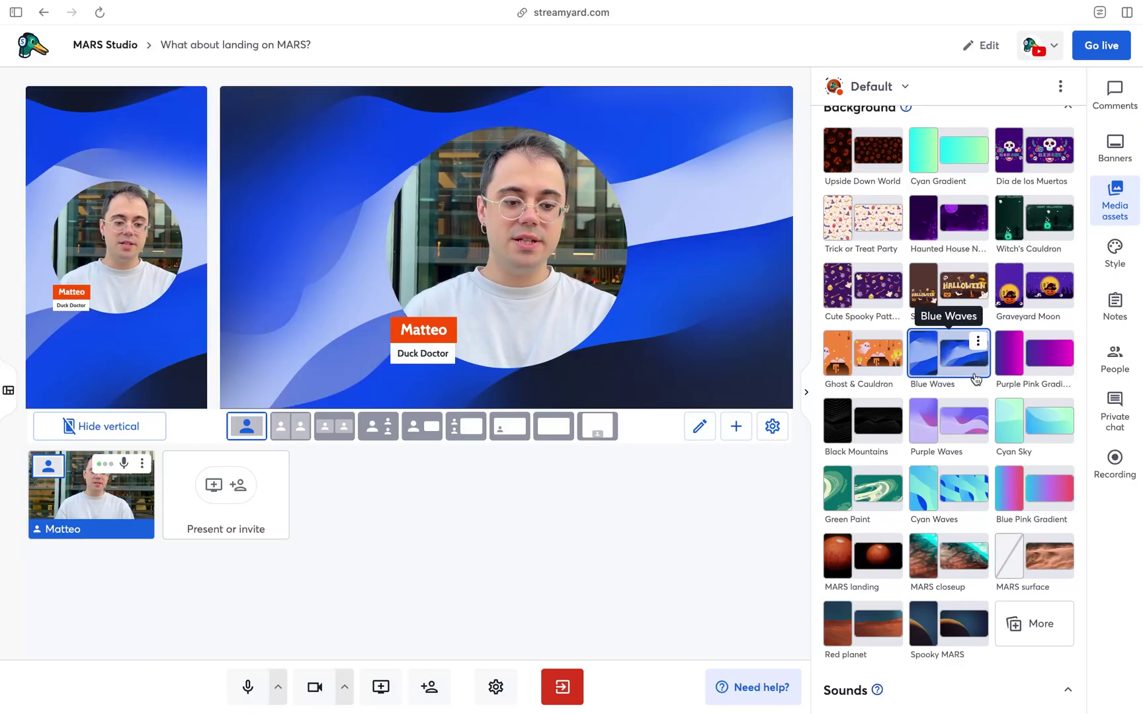
scroll(924, 423, up, 5)
scroll(924, 424, up, 3)
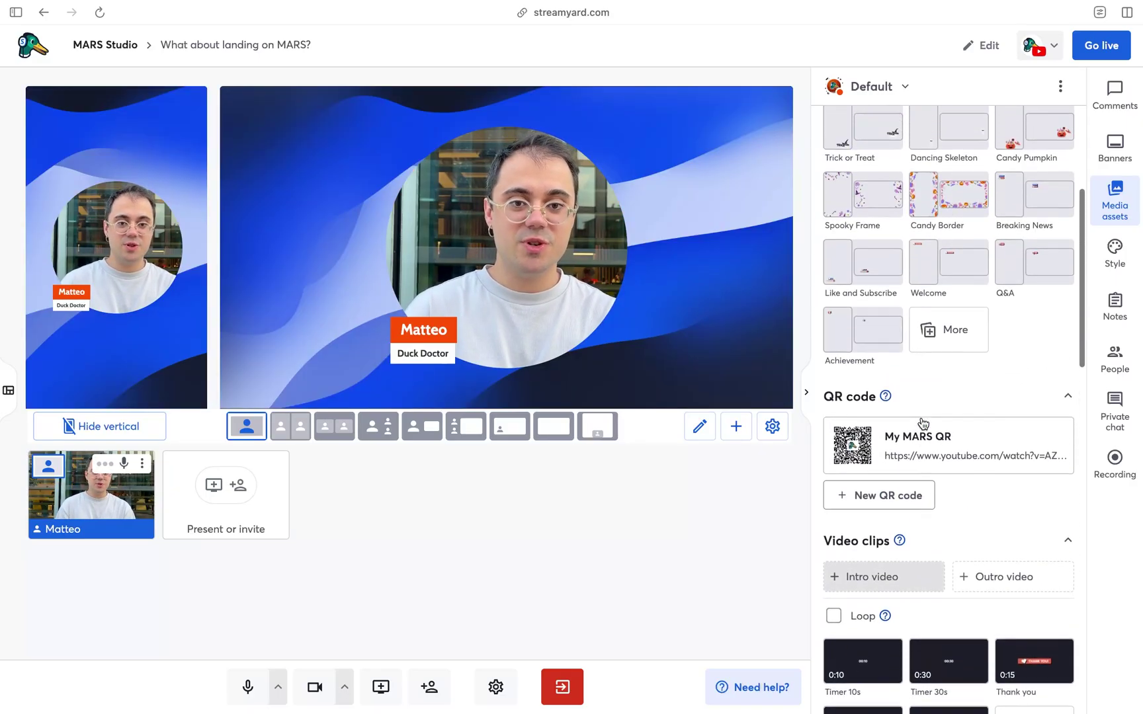
scroll(923, 423, up, 3)
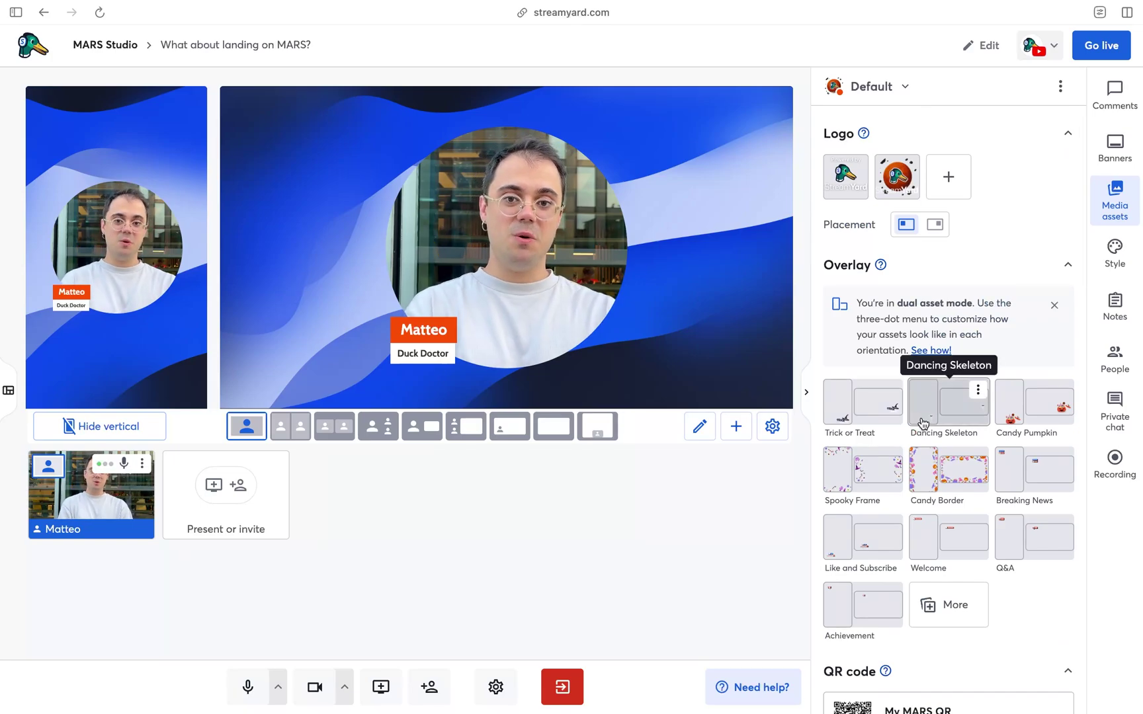